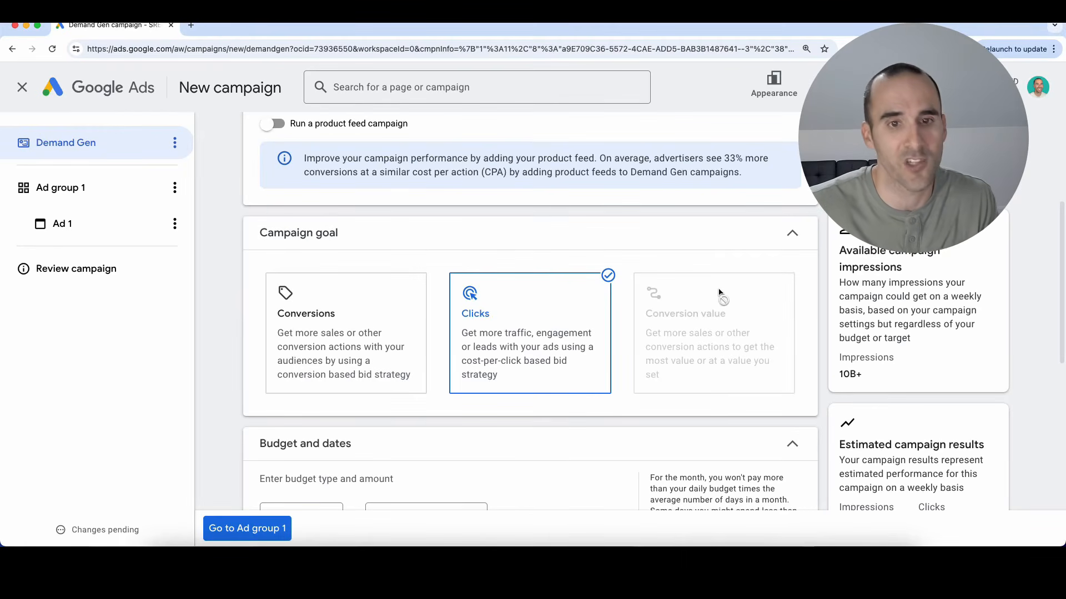
Set the campaign's daily budget to $100
click(424, 397)
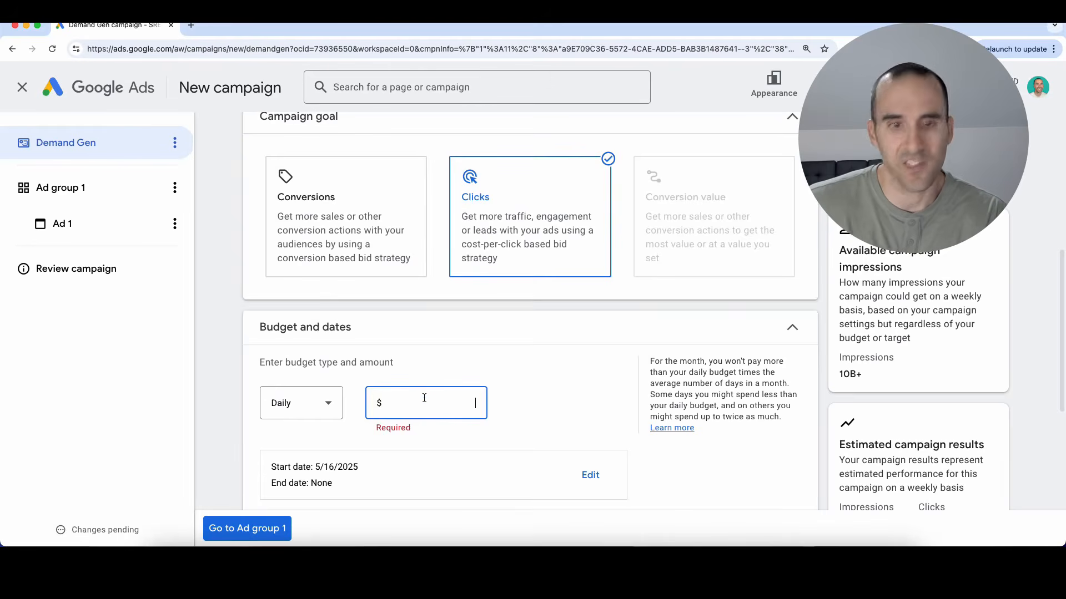
text(100)
Switch the campaign's devices to specific targeting and exclude TV screens, keeping computers, mobile phones and tablets
scroll(490, 203, down, 4)
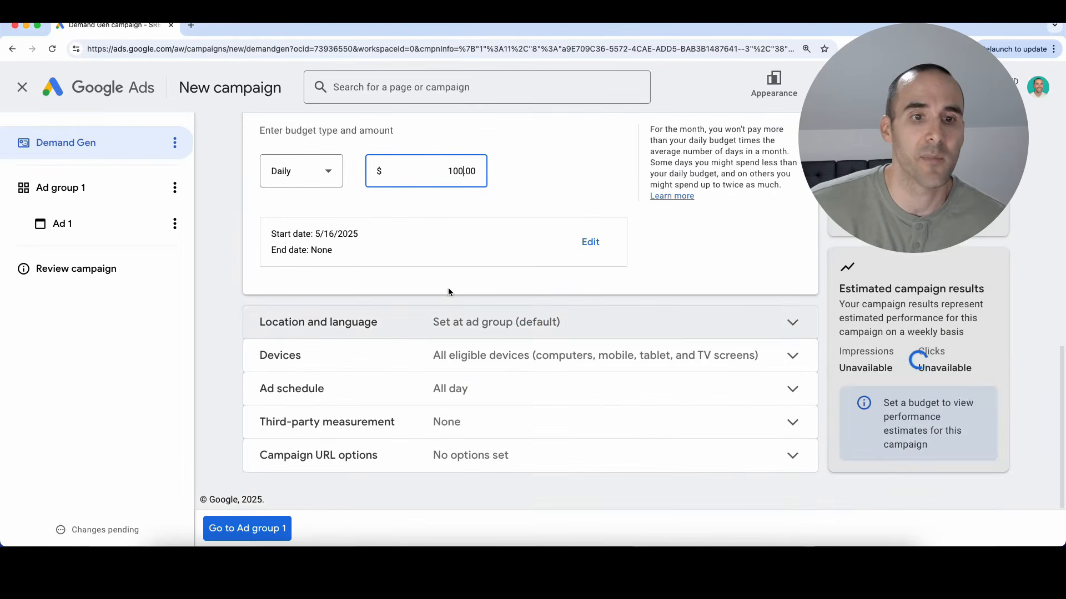
click(584, 359)
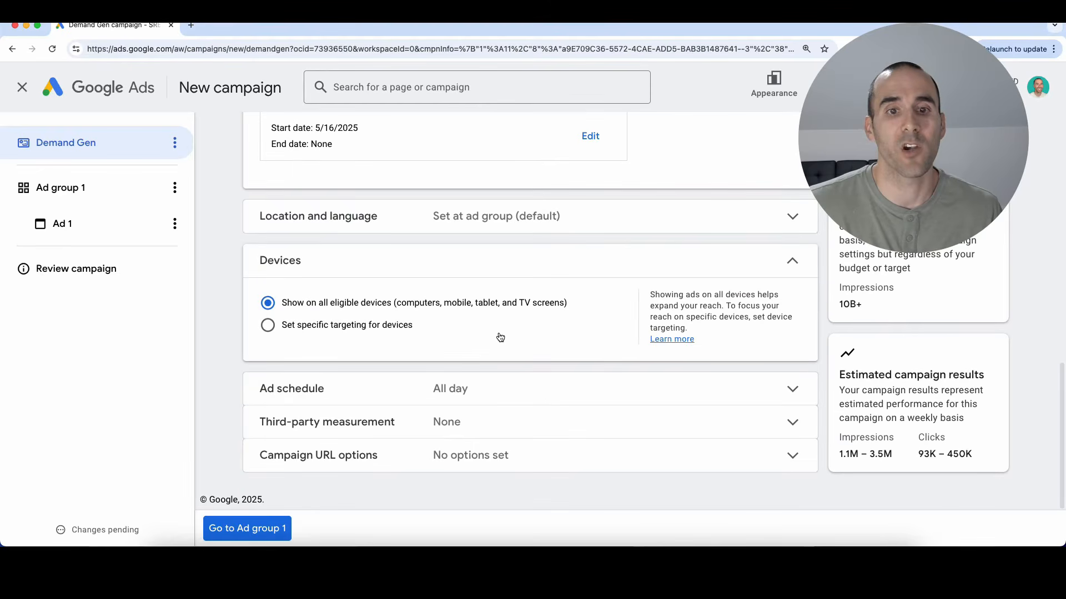
click(348, 325)
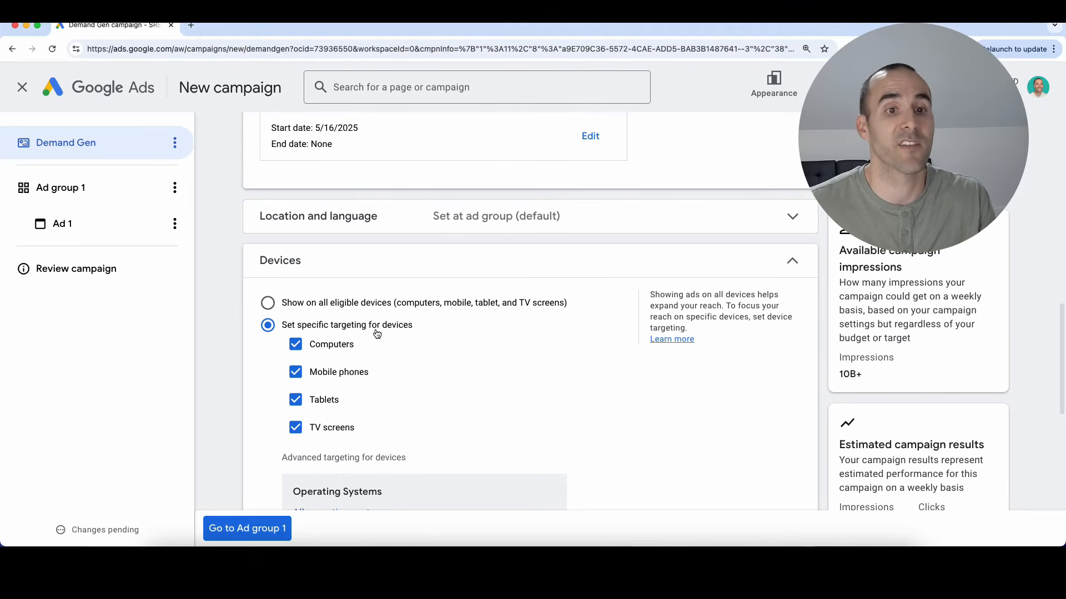
click(295, 427)
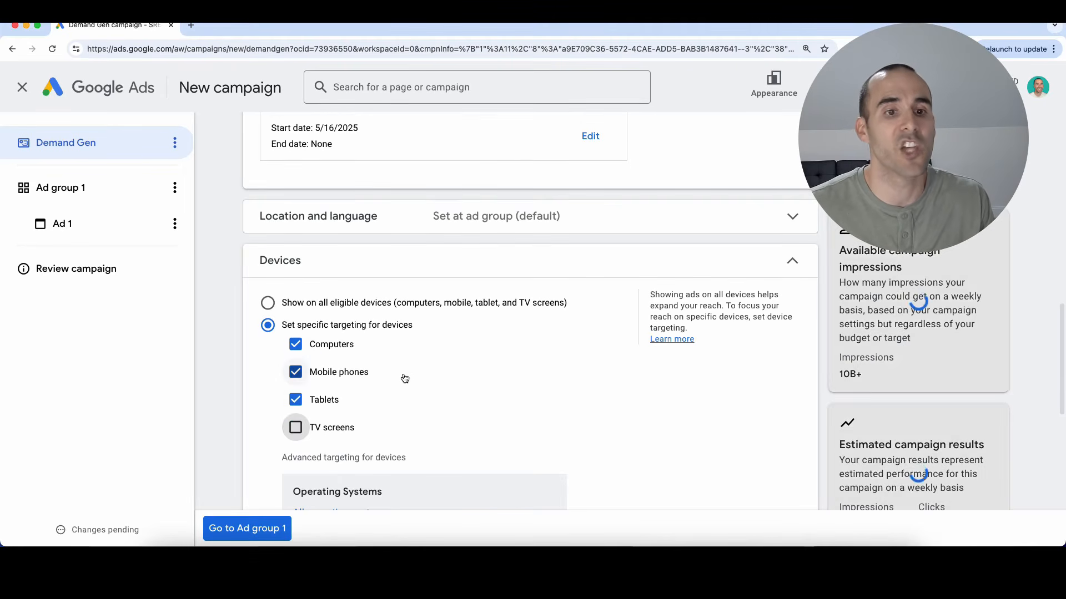
scroll(400, 375, down, 1)
scroll(417, 350, down, 5)
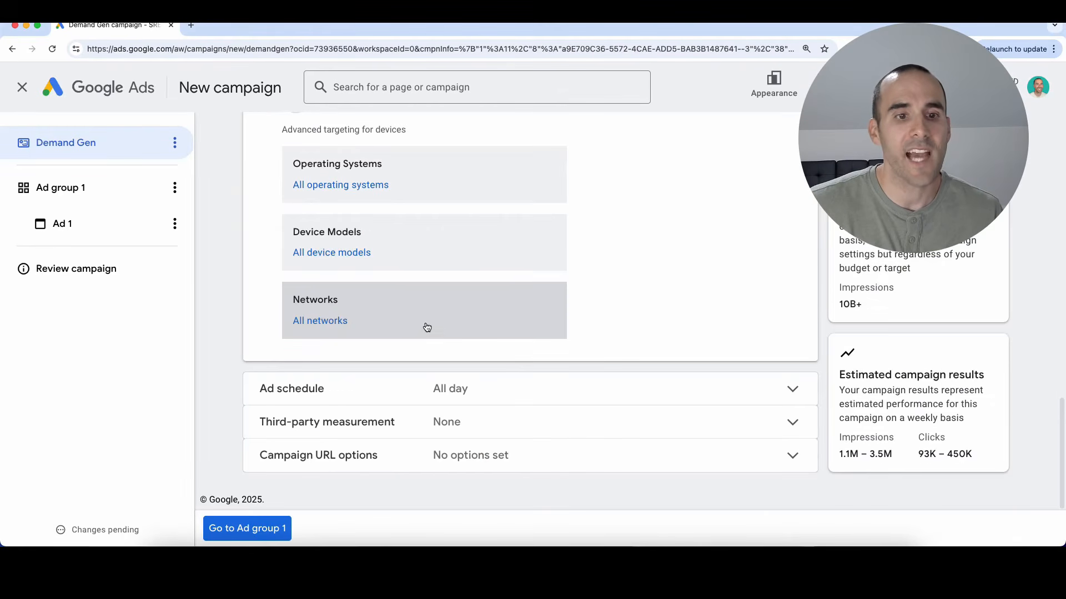
Continue to the ad group, name it "Demand Gen Ad Group" and limit its location to United States
click(263, 537)
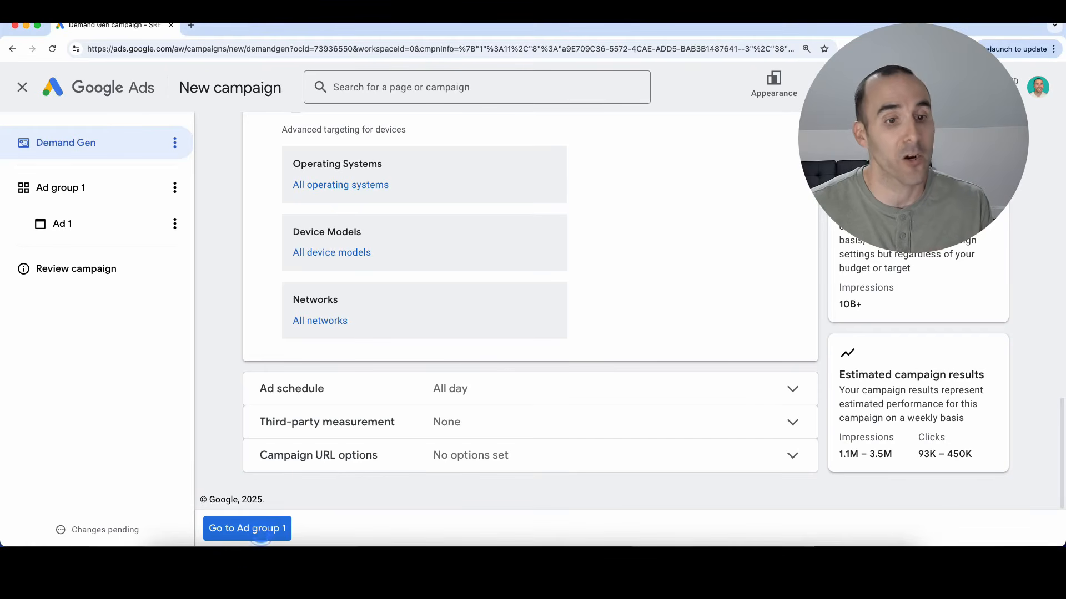
scroll(367, 255, down, 1)
scroll(367, 255, down, 2)
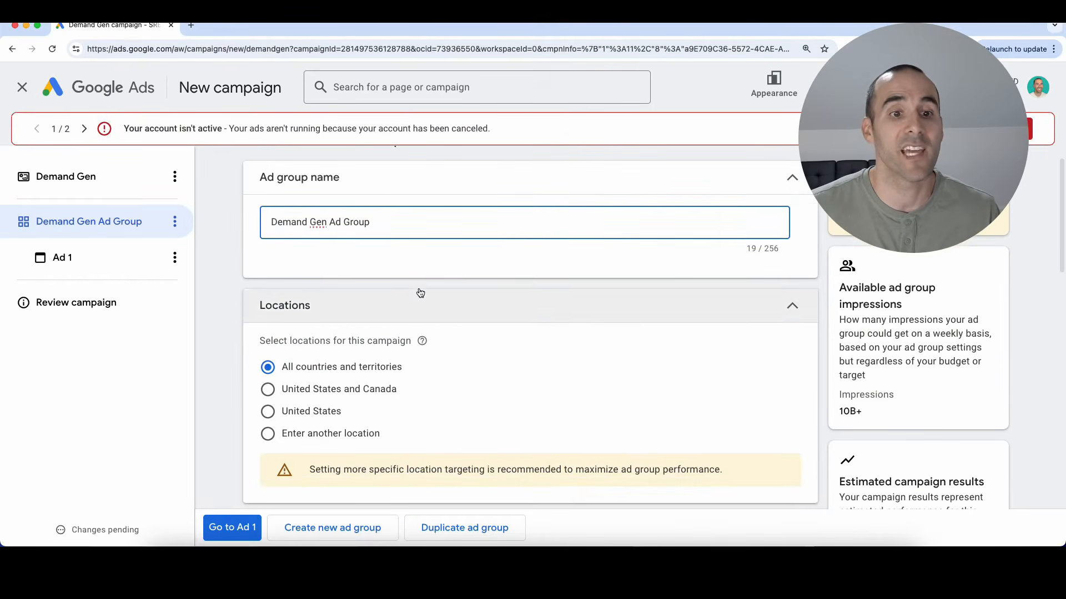
click(298, 378)
scroll(338, 351, down, 2)
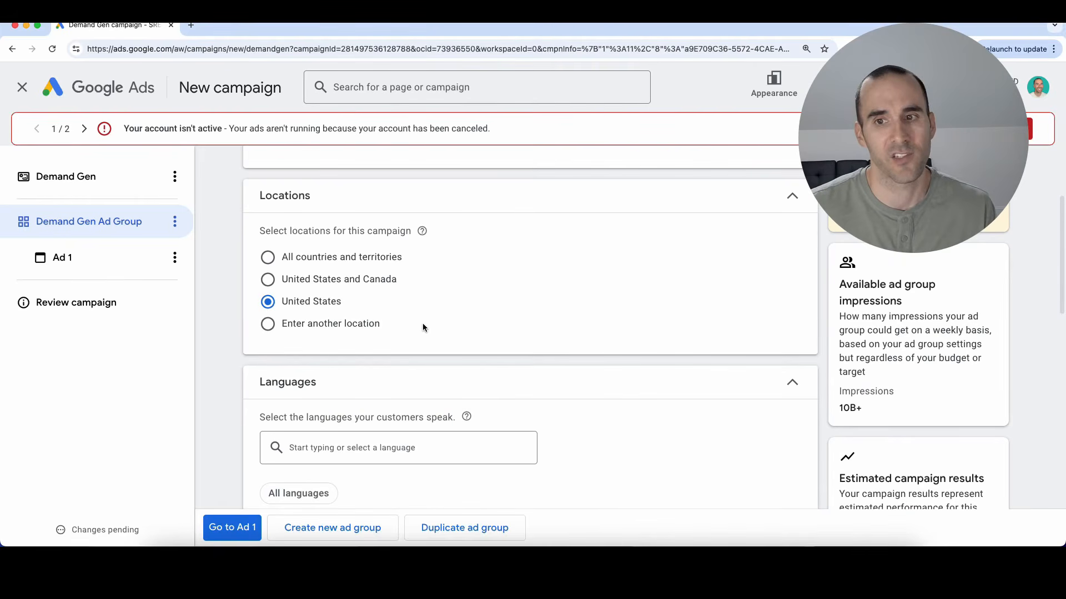
Set the ad group's channel selection to All Google channels
scroll(423, 328, down, 7)
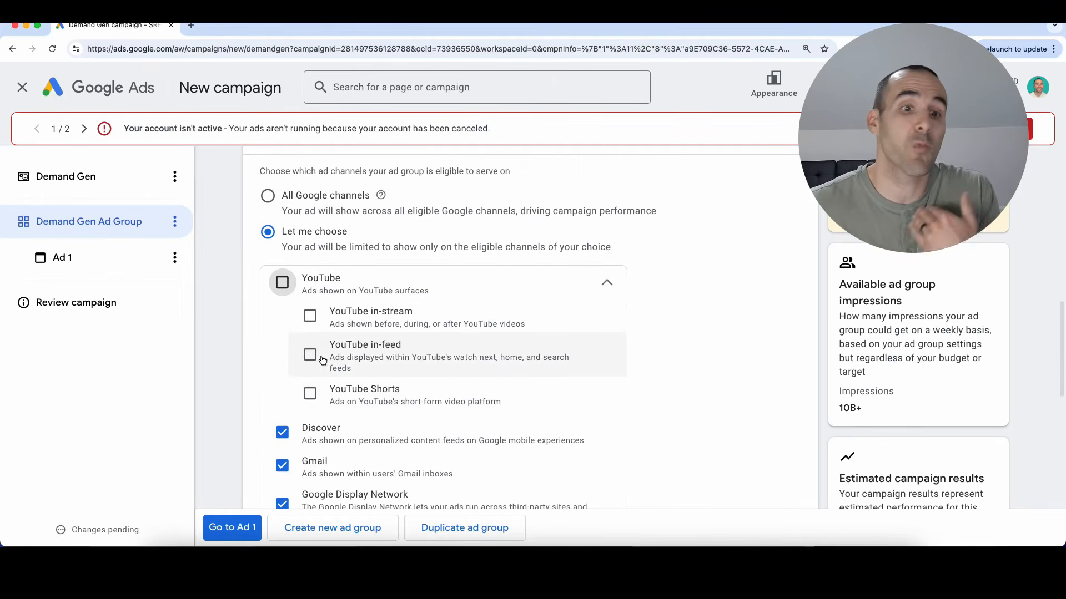
click(282, 283)
click(325, 198)
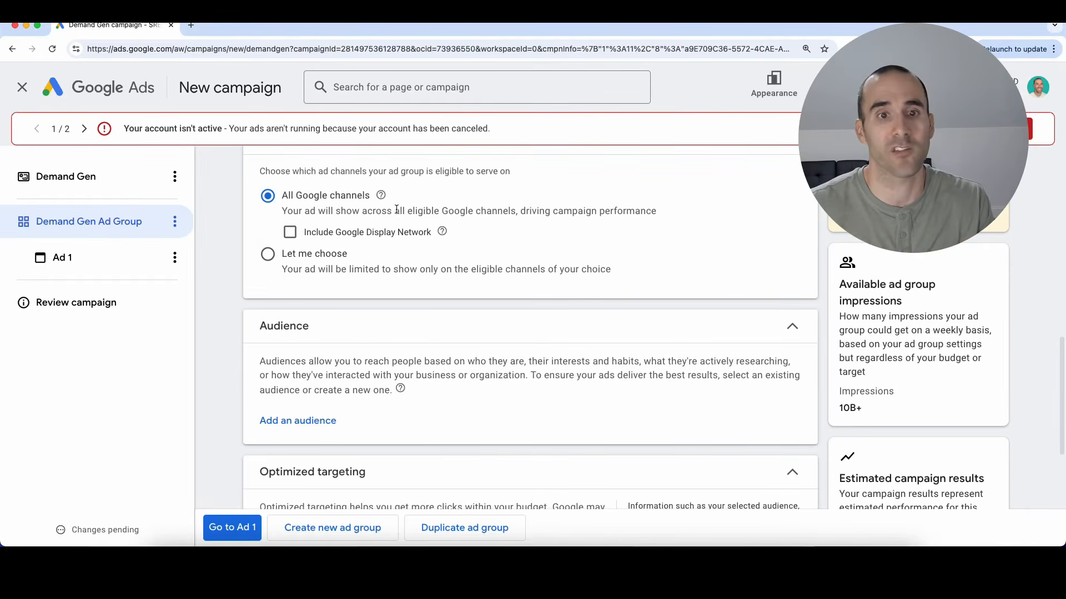
Start a new audience for the ad group and name it "Remarketing"
scroll(396, 209, down, 2)
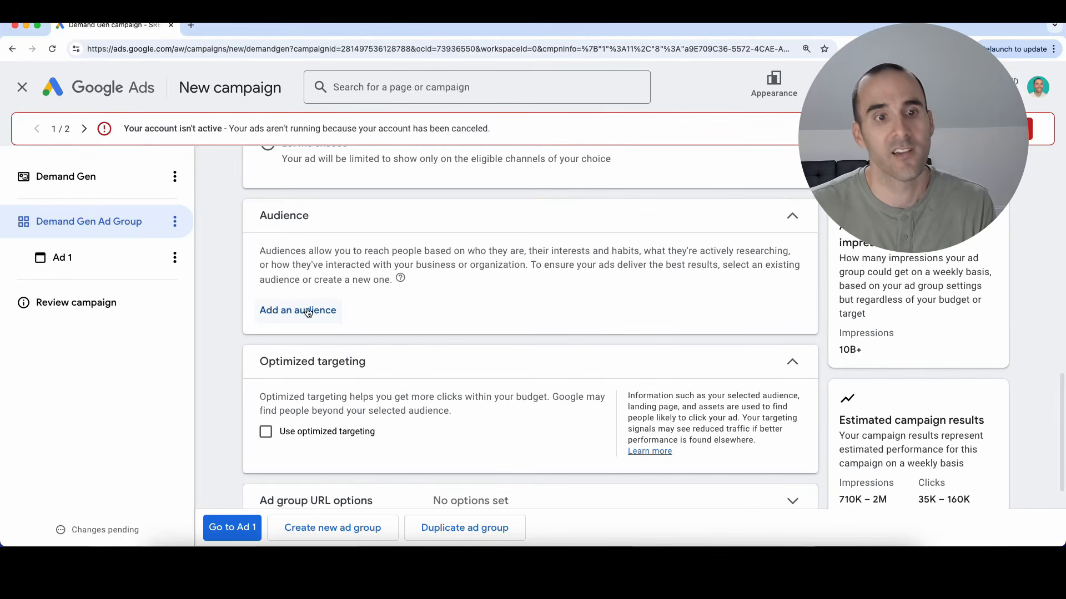
click(317, 315)
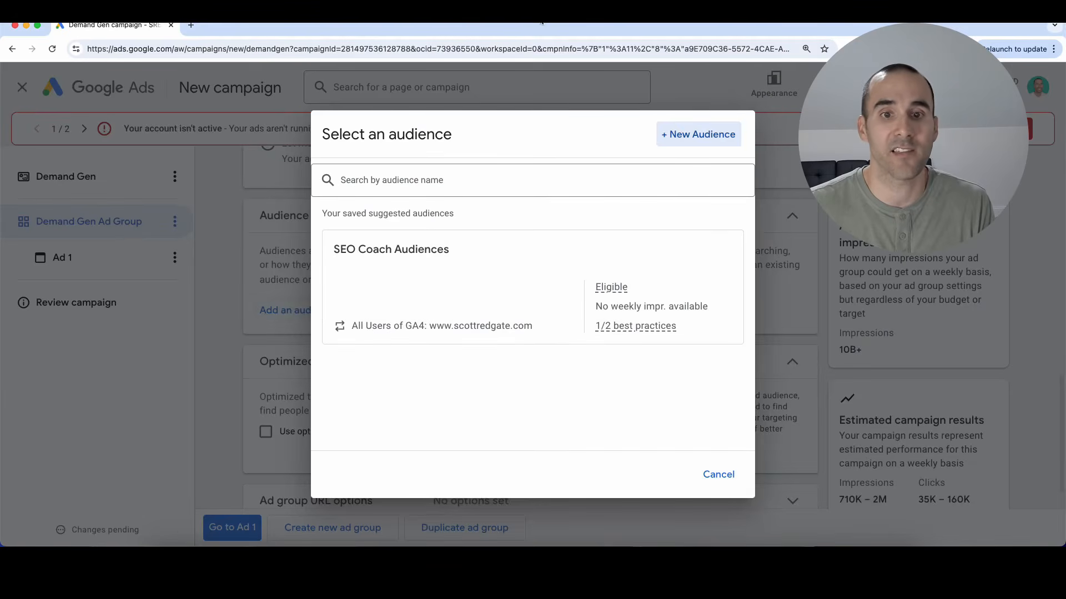
click(704, 135)
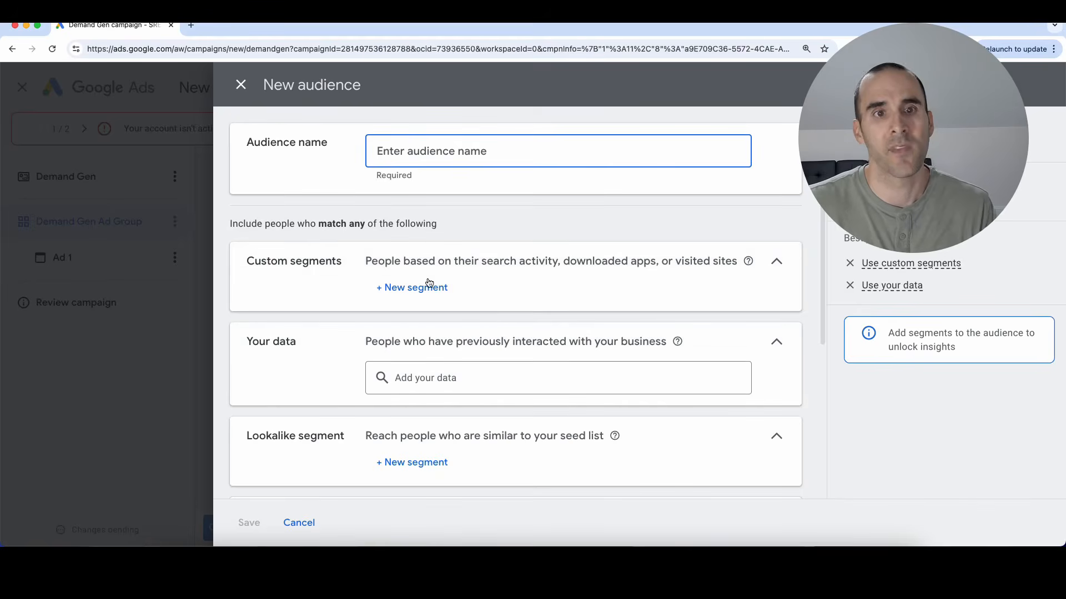
text(Remarketing)
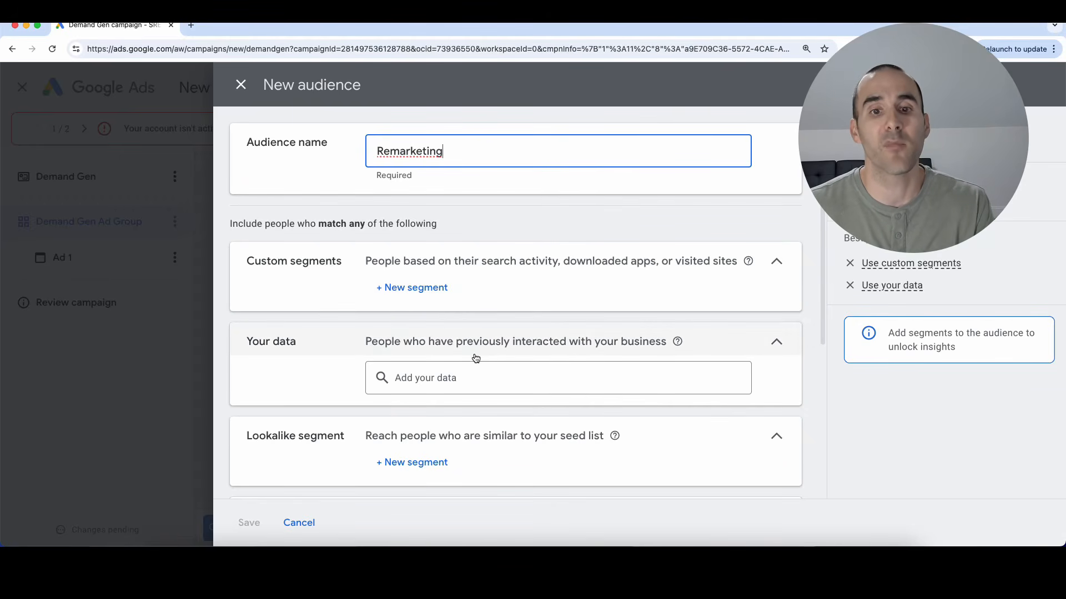
Add the website visitors segment "All Users of GA4" as the audience's own data and save the audience
click(555, 377)
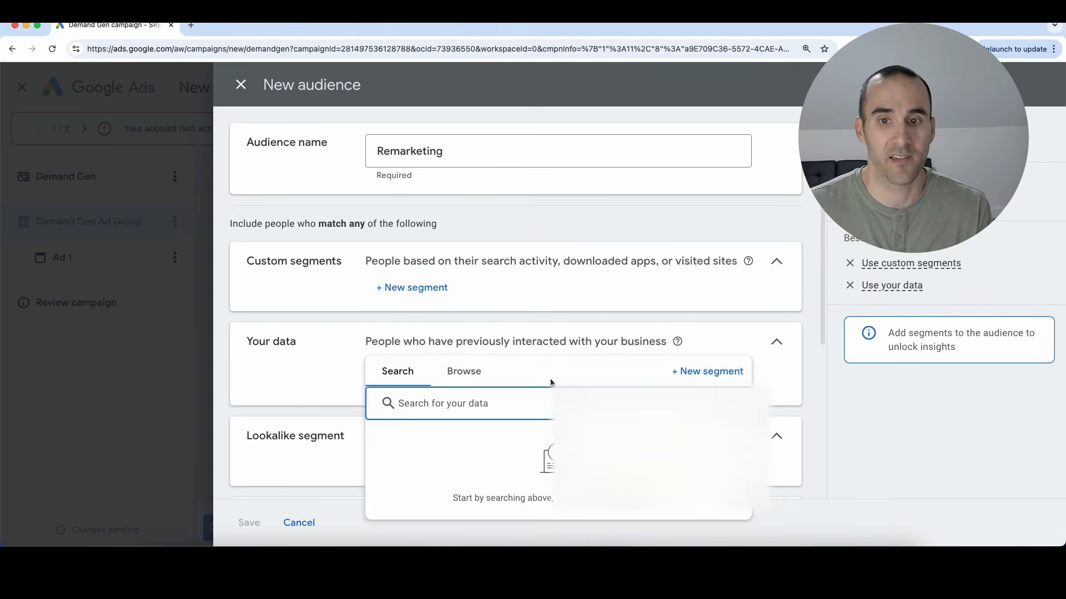
click(481, 375)
click(487, 411)
click(487, 408)
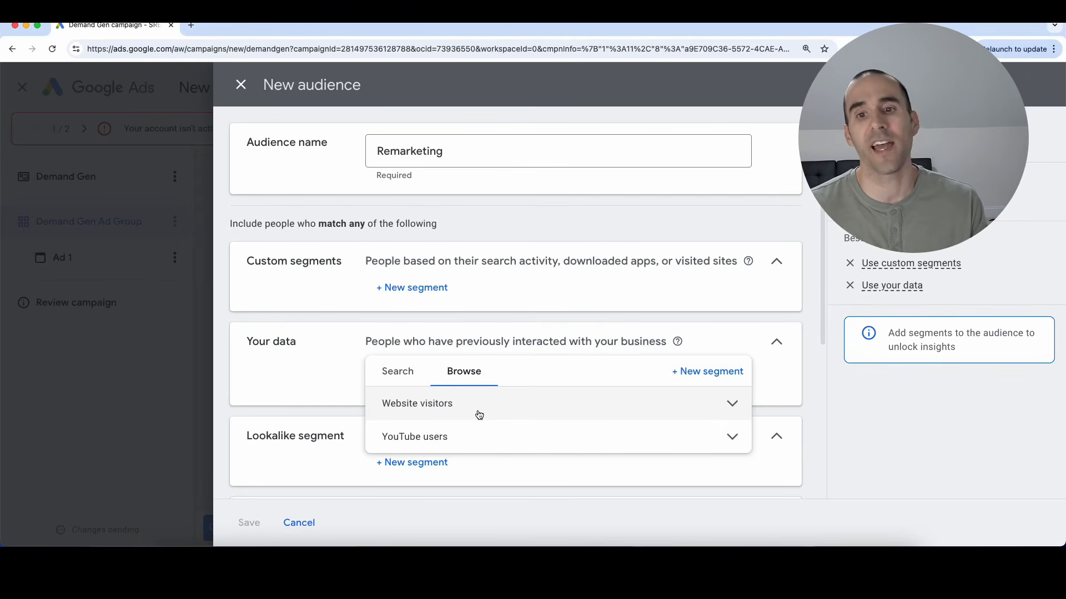
click(480, 415)
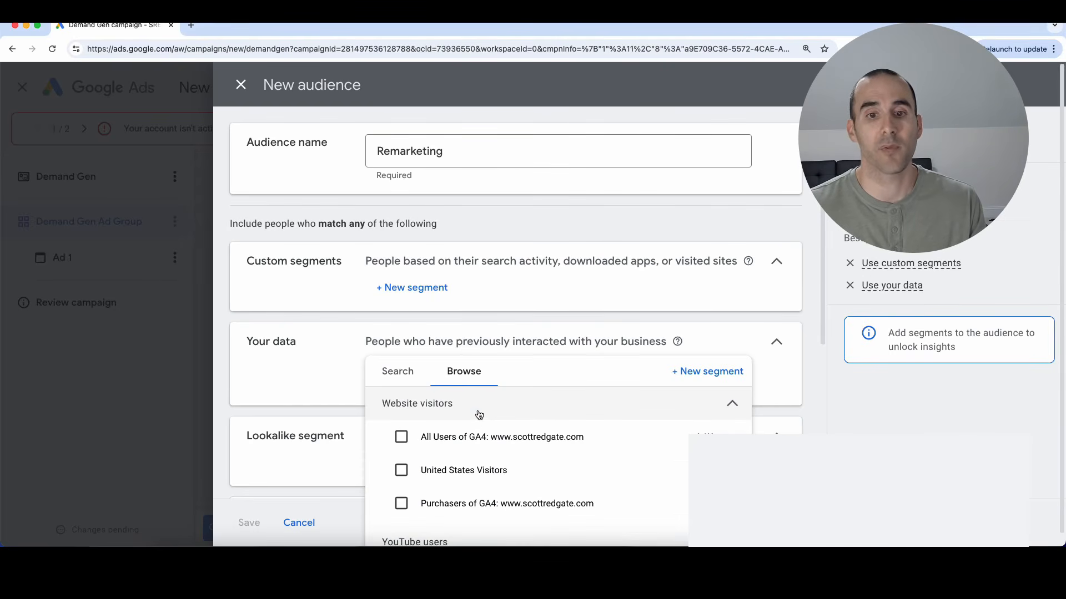
click(401, 438)
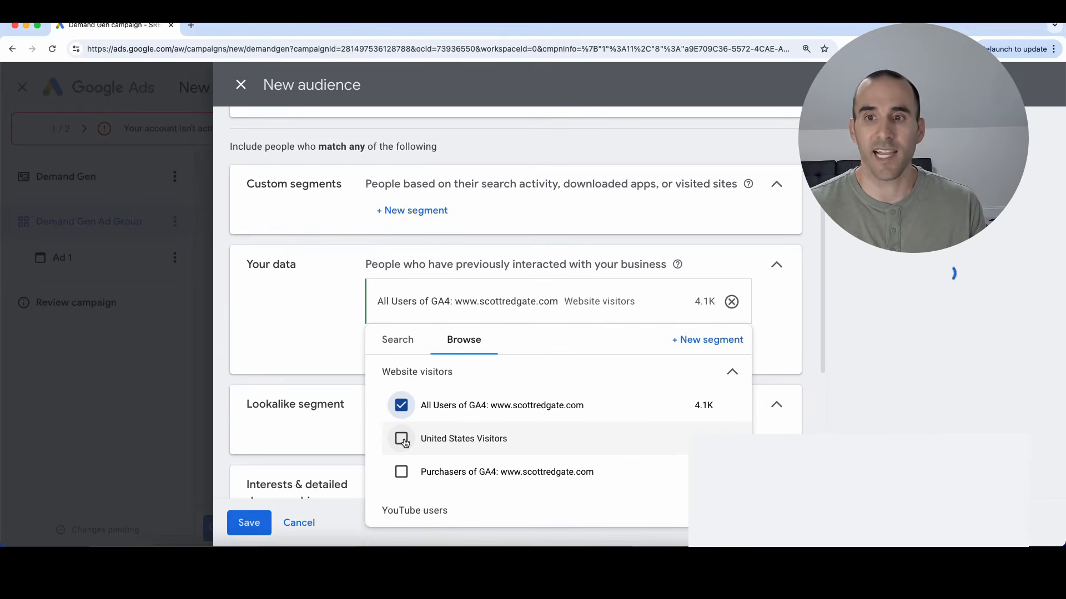
click(333, 482)
click(258, 522)
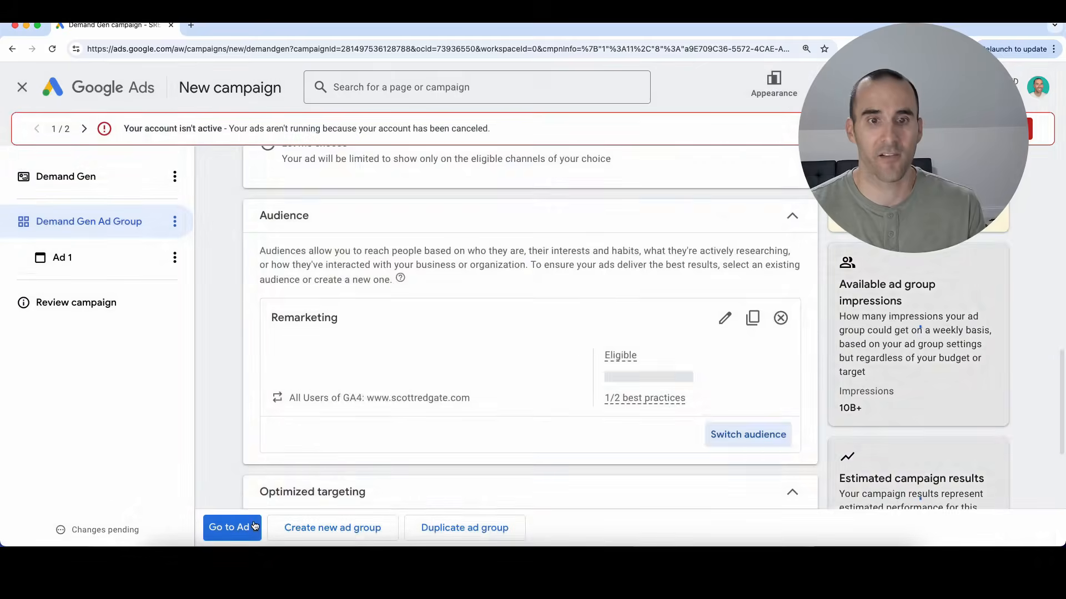
Open Ad 1 and look through its ad type, final URL, media, headline and description fields
click(93, 264)
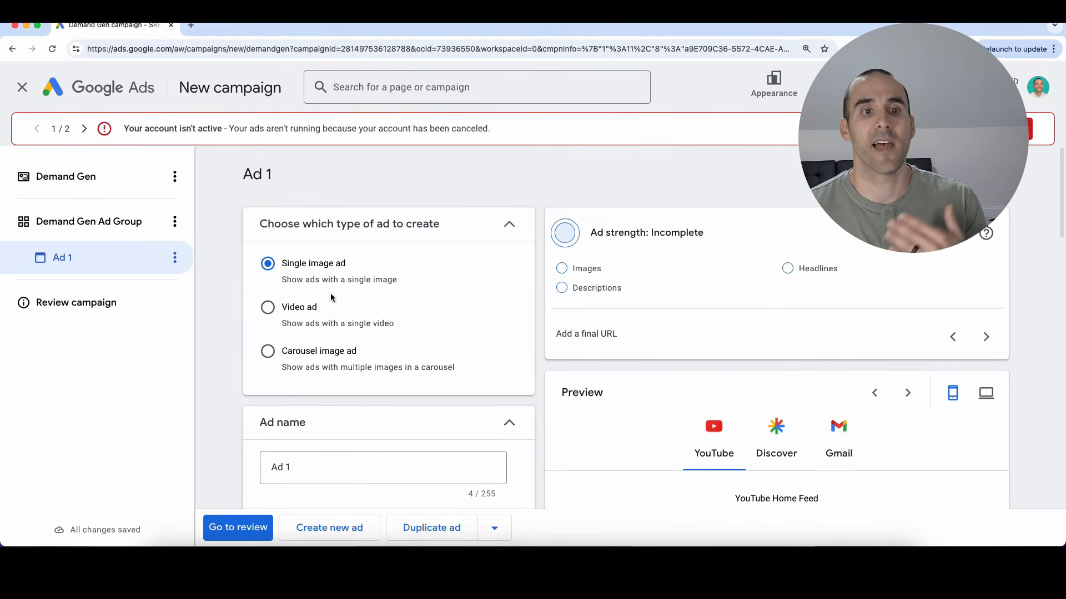
scroll(344, 337, down, 5)
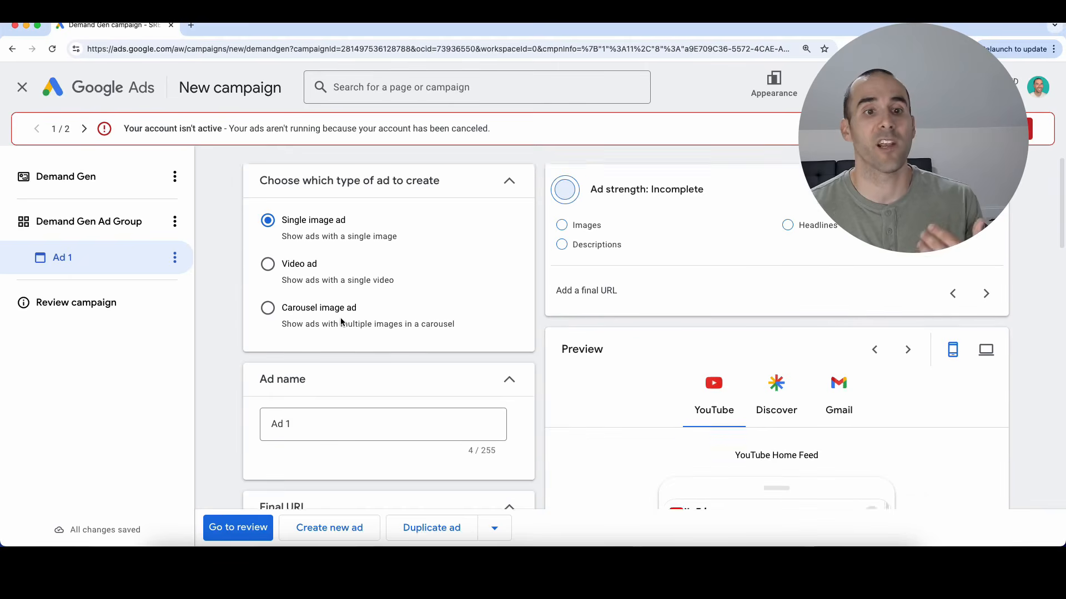
scroll(368, 285, down, 10)
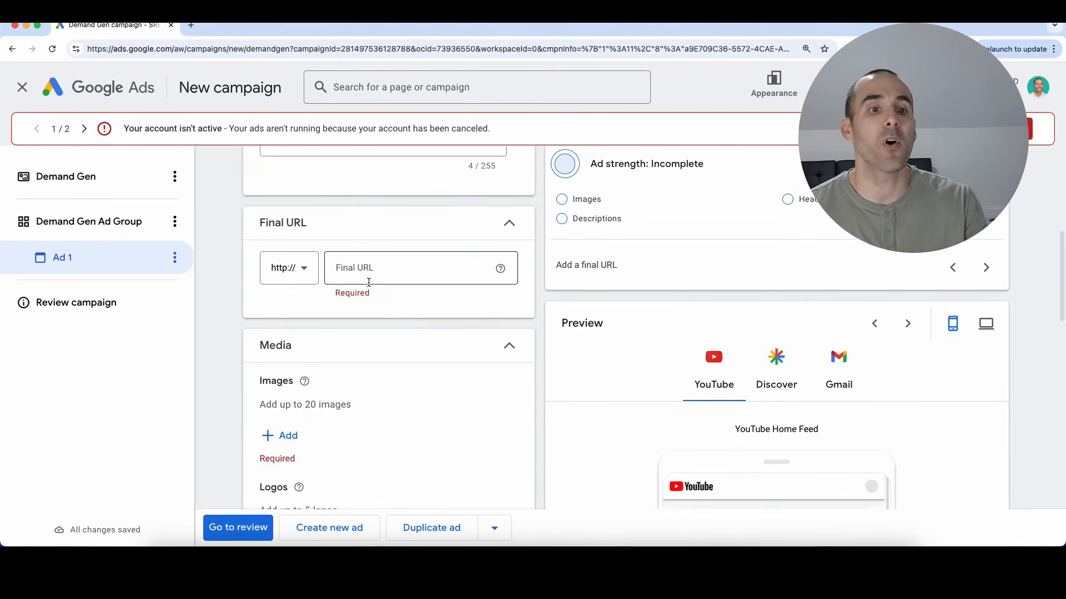
scroll(368, 282, down, 3)
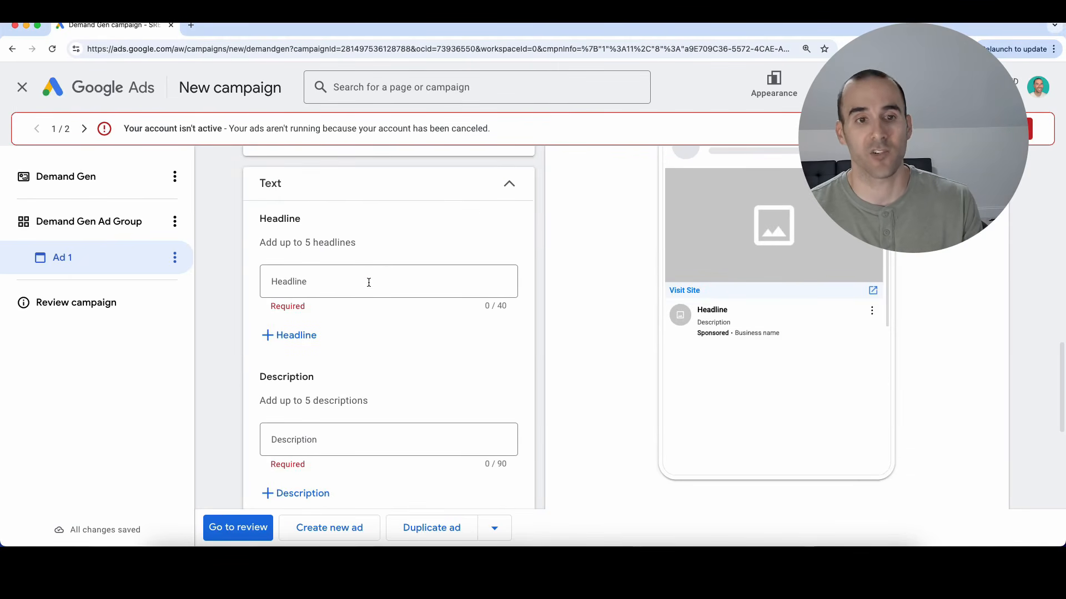